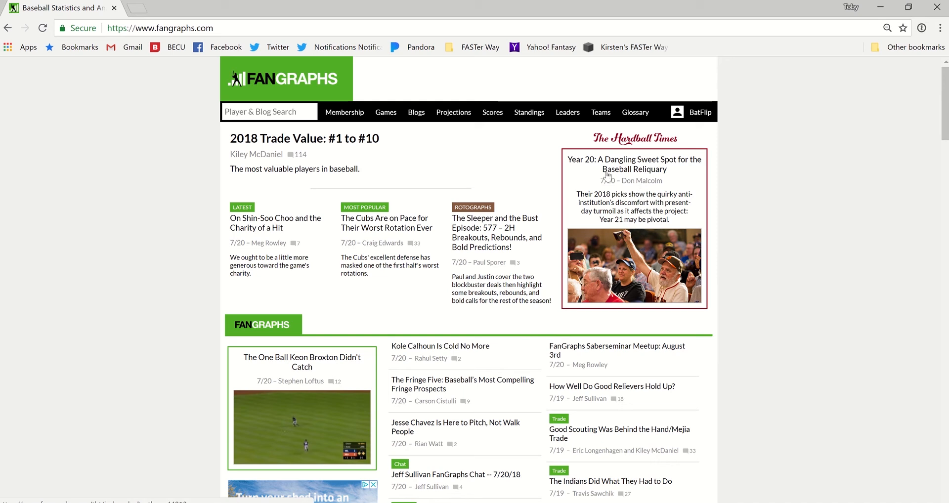
# Step: Open Jose Ramirez's player page from the major league players suggested by the player search
pyautogui.click(300, 113)
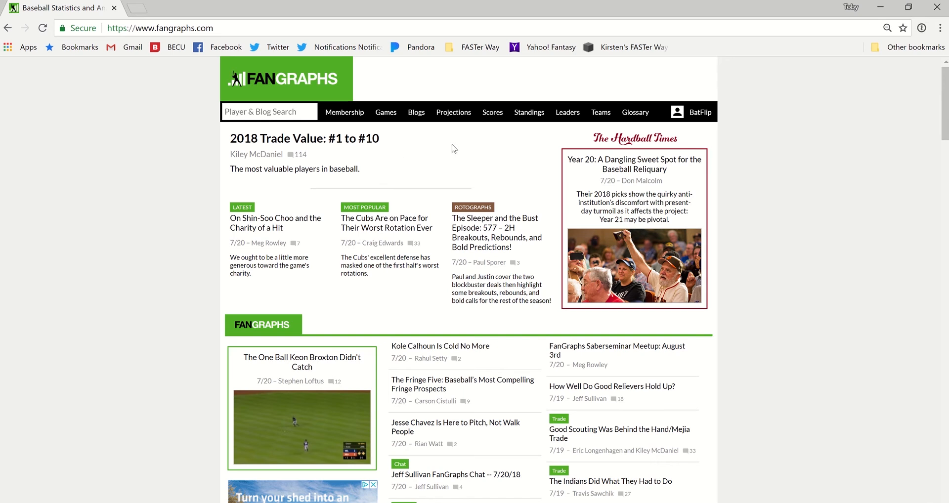
pyautogui.click(278, 113)
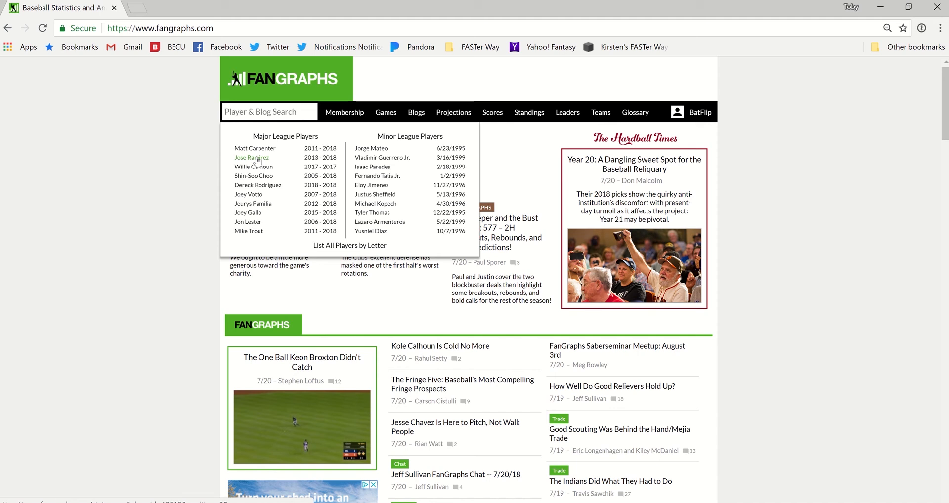
pyautogui.click(257, 158)
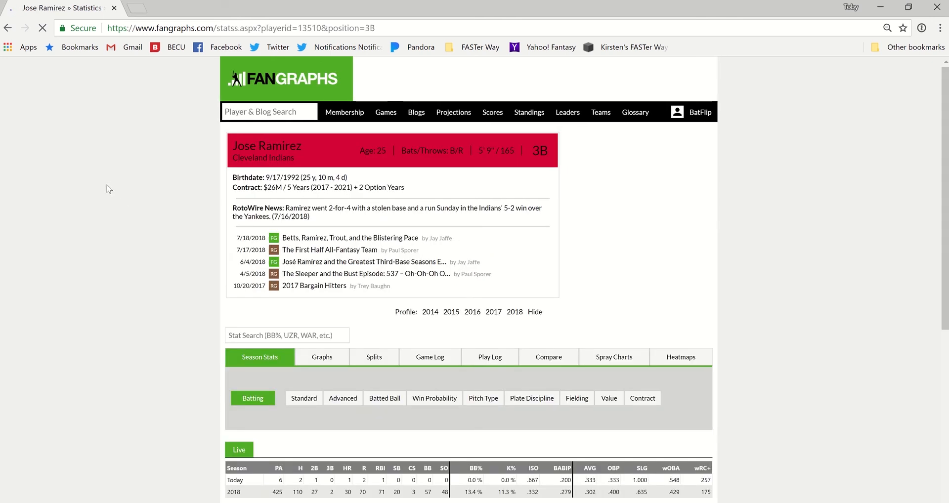
# Step: Examine the season stats tables on Jose Ramirez's page, from the live and custom tables through the batted ball sections
pyautogui.scroll(-1, 107, 186)
pyautogui.scroll(1, 106, 186)
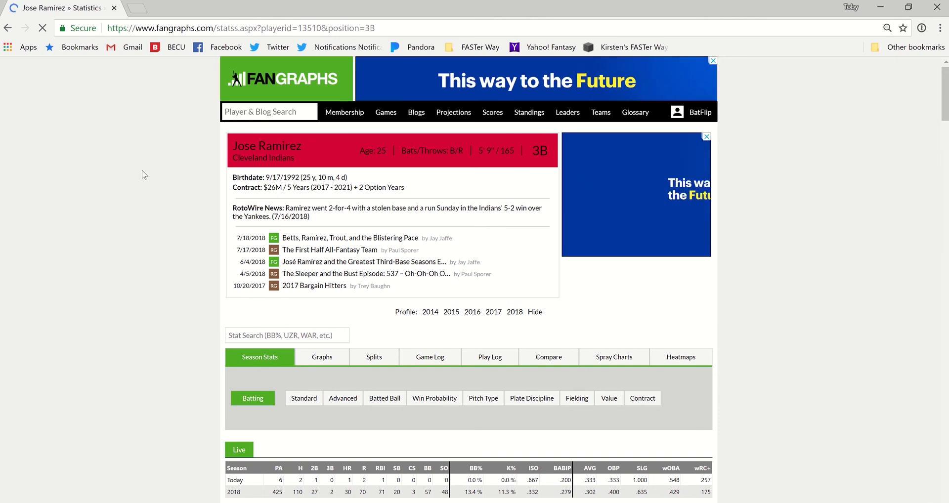
pyautogui.scroll(-4, 144, 175)
pyautogui.scroll(-4, 148, 178)
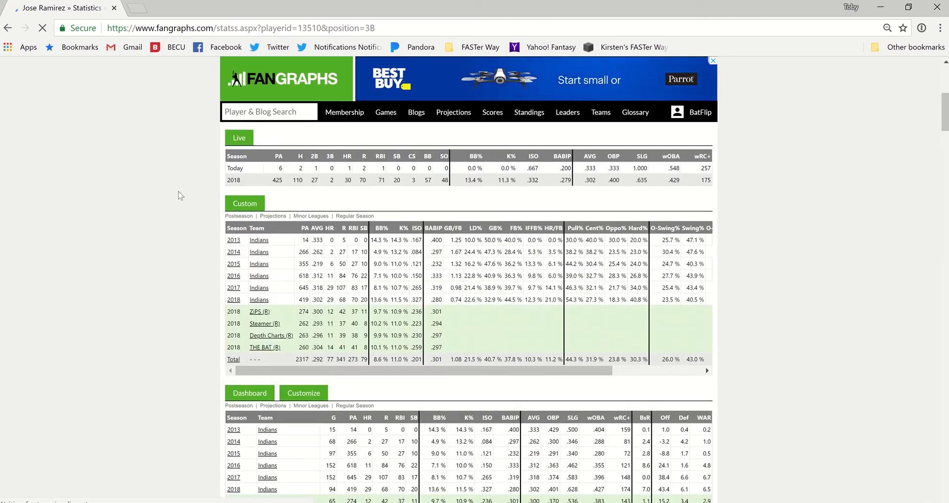
pyautogui.scroll(3, 180, 190)
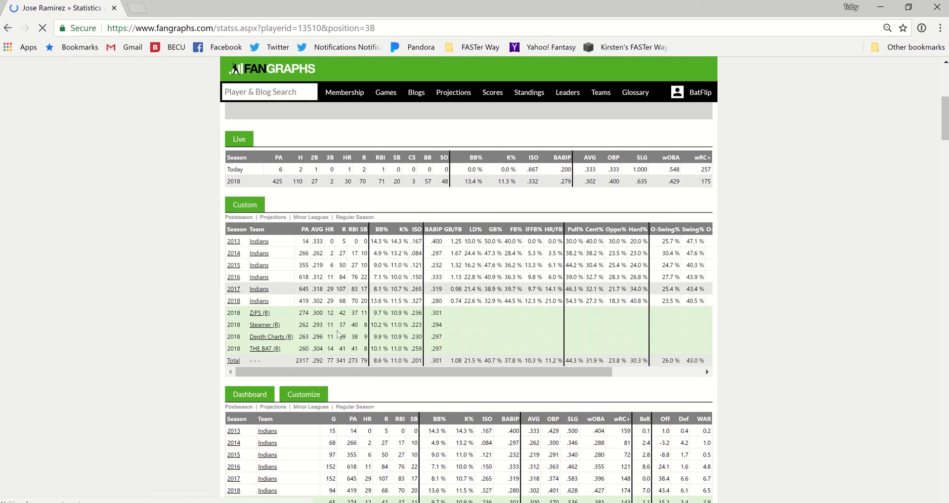
pyautogui.moveTo(419, 375); pyautogui.dragTo(154, 311)
pyautogui.scroll(-6, 144, 299)
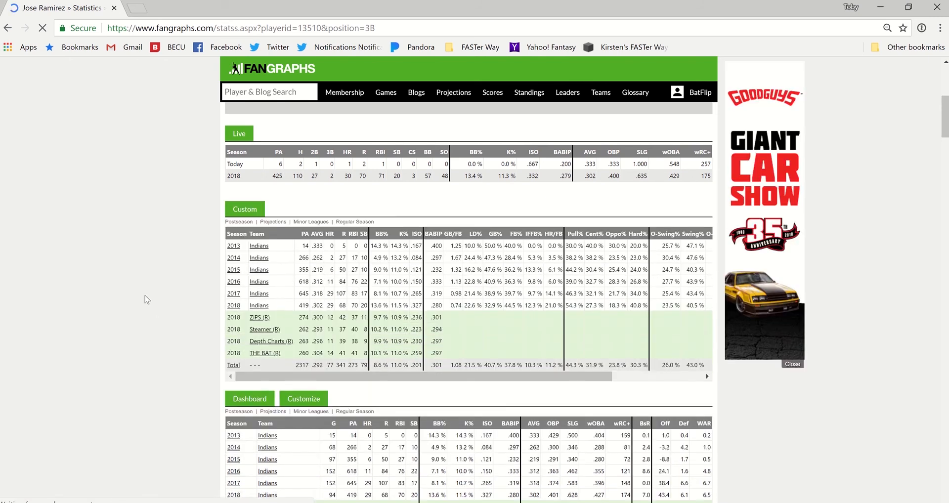
pyautogui.scroll(-12, 134, 279)
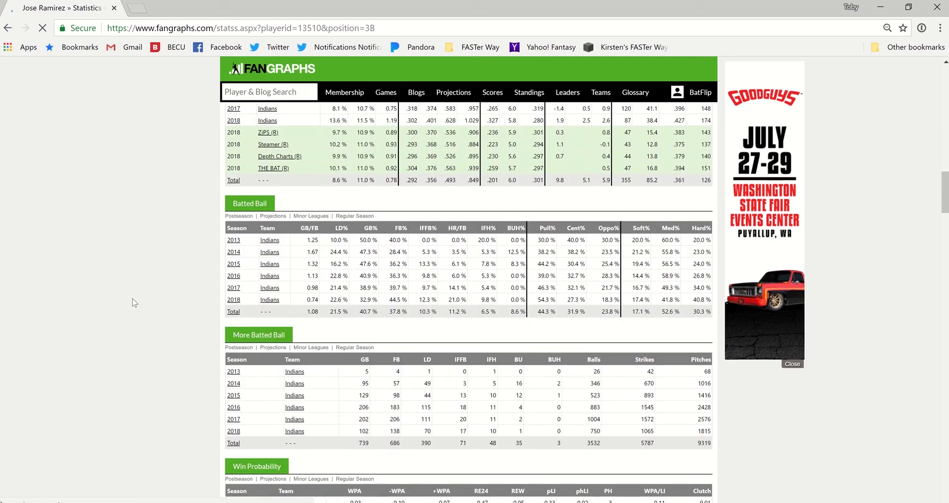
pyautogui.scroll(8, 131, 307)
pyautogui.scroll(10, 133, 307)
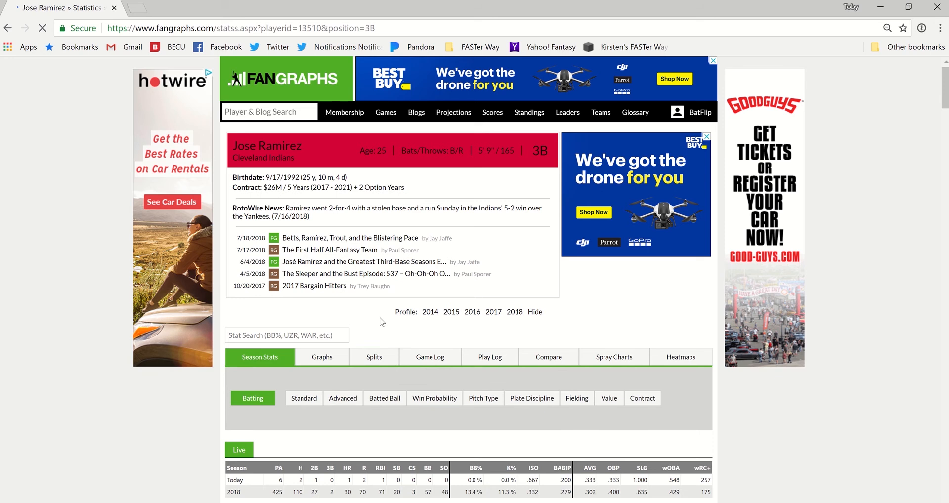
# Step: Open the Splits Tool for Jose Ramirez's batting
pyautogui.scroll(-1, 375, 318)
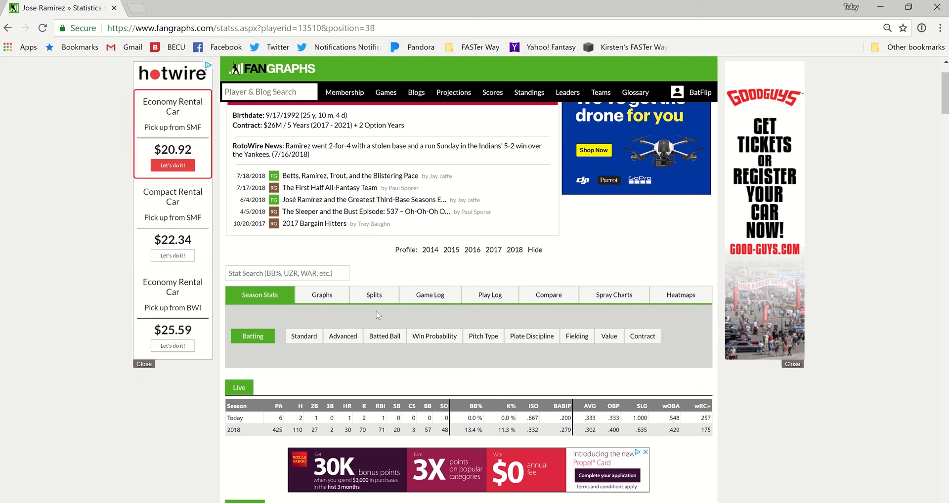
pyautogui.click(379, 298)
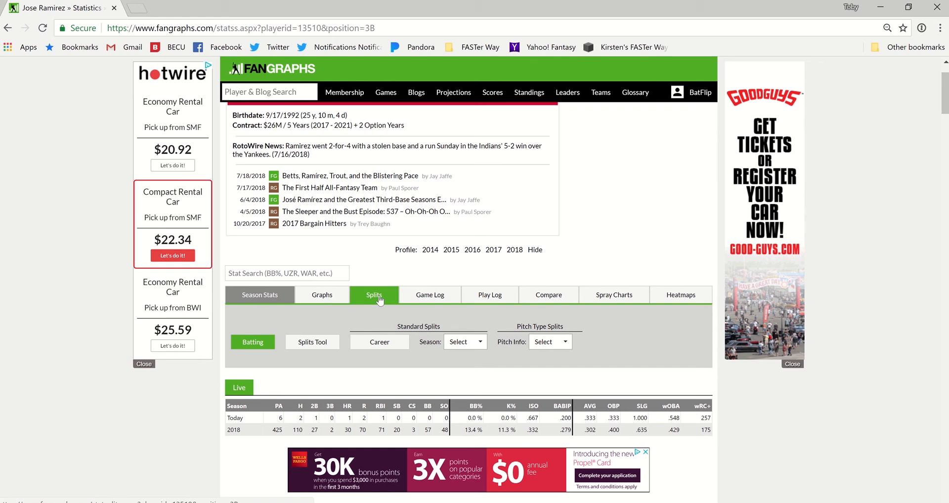
pyautogui.click(317, 345)
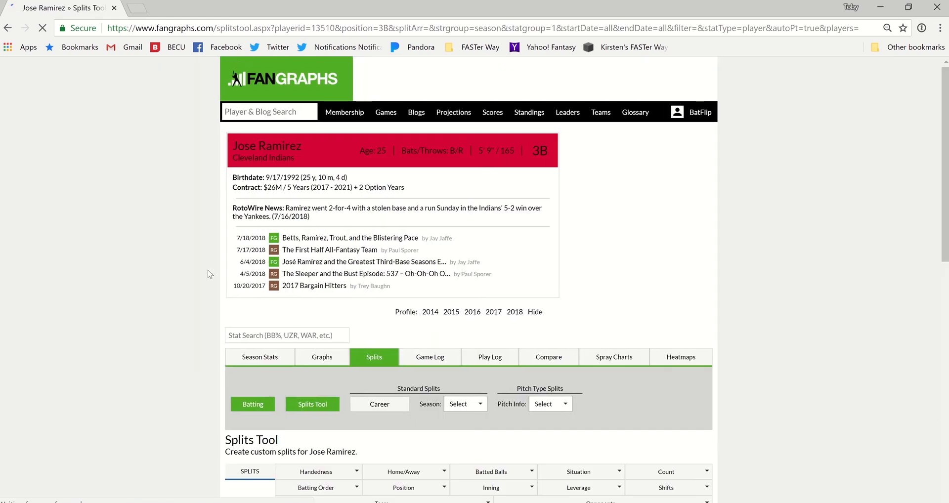
# Step: View the season-by-season splits results as Advanced stats and switch them to Batted Balls stats
pyautogui.scroll(-2, 800, 280)
pyautogui.scroll(-3, 800, 281)
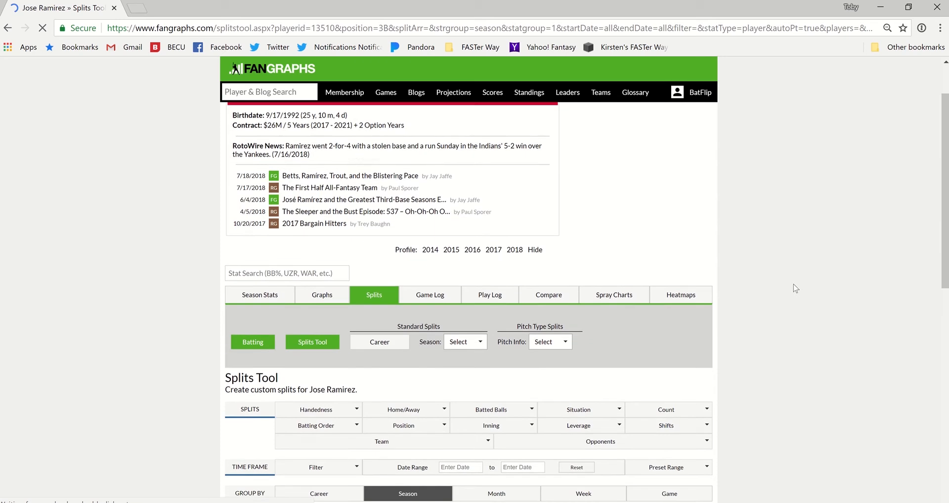
pyautogui.scroll(-1, 795, 290)
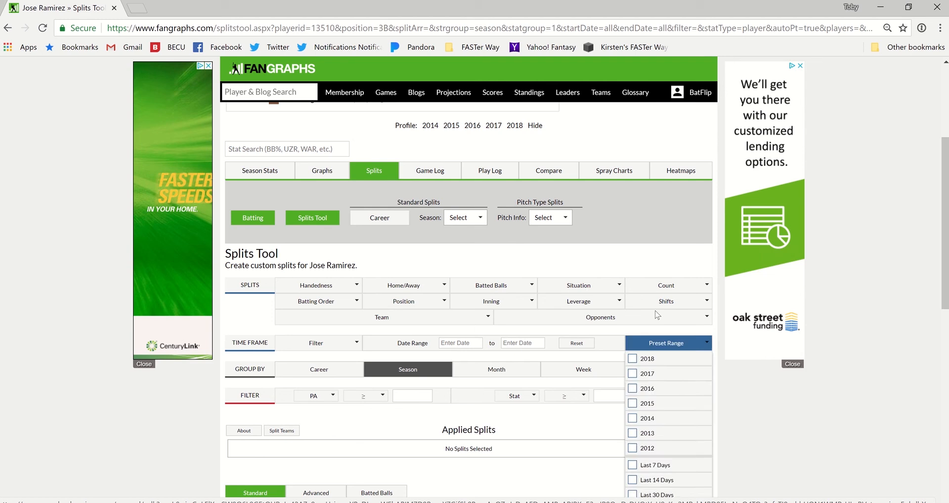
pyautogui.scroll(-3, 250, 275)
pyautogui.scroll(-1, 251, 278)
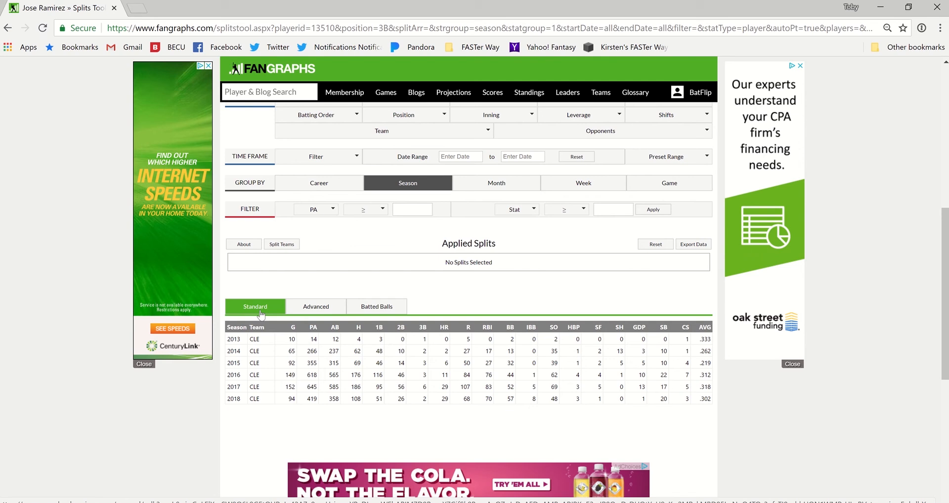
pyautogui.click(322, 315)
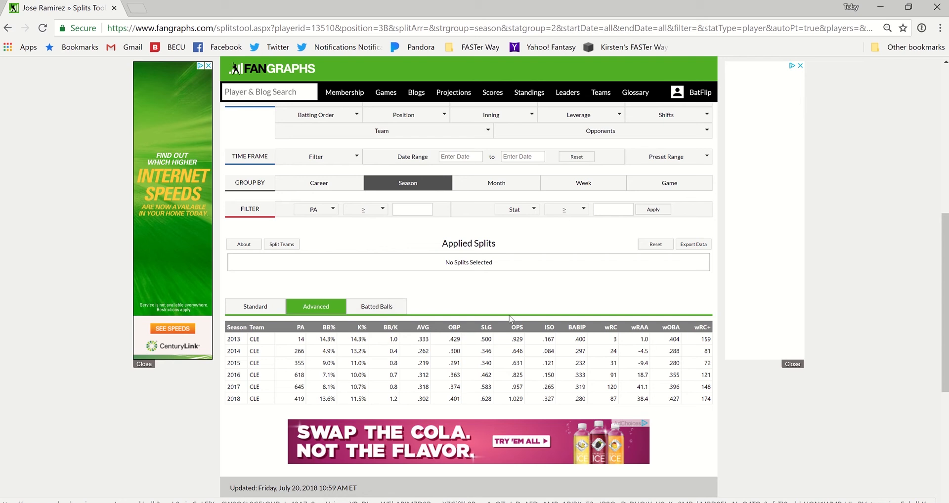
pyautogui.click(391, 307)
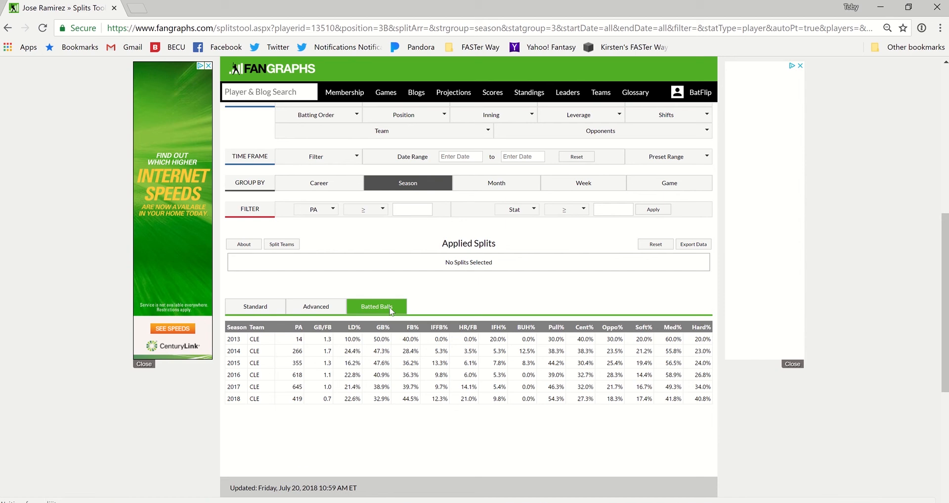
# Step: Apply the Flyballs batted-ball split to Jose Ramirez's results
pyautogui.scroll(3, 519, 340)
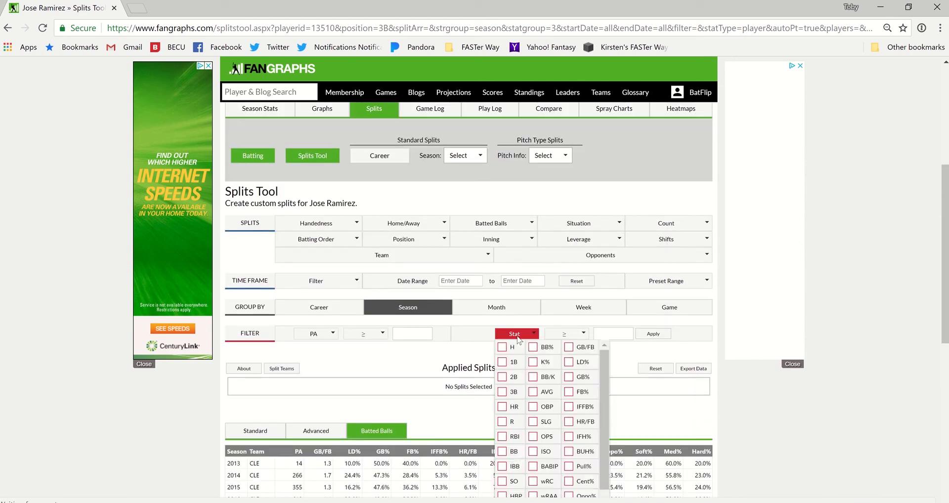
pyautogui.moveTo(480, 227)
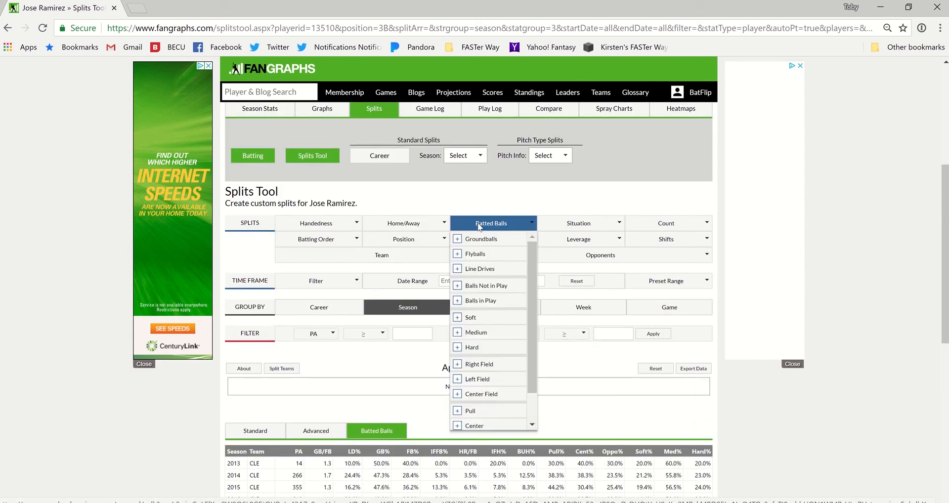
pyautogui.scroll(-2, 482, 277)
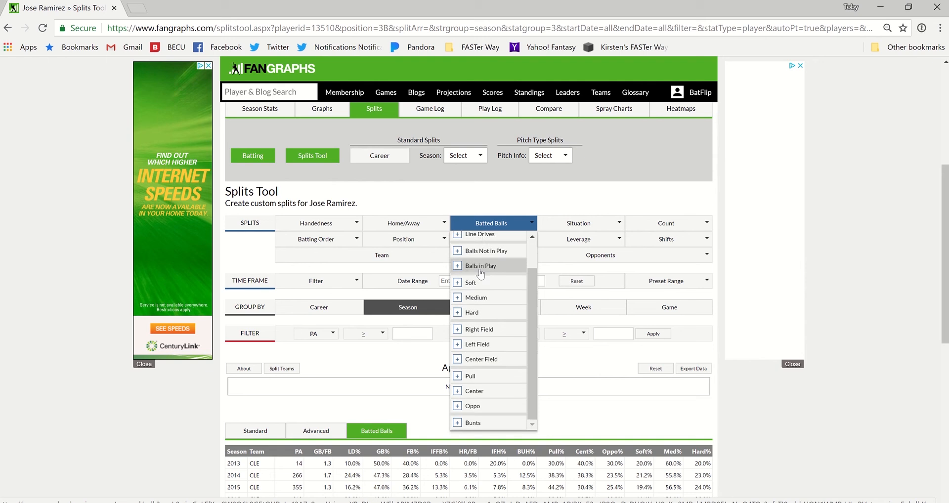
pyautogui.scroll(2, 491, 349)
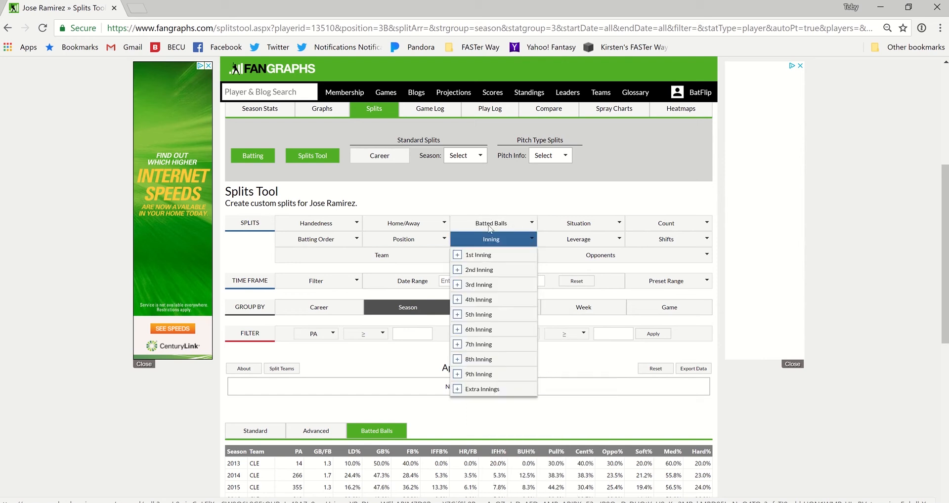
pyautogui.click(469, 257)
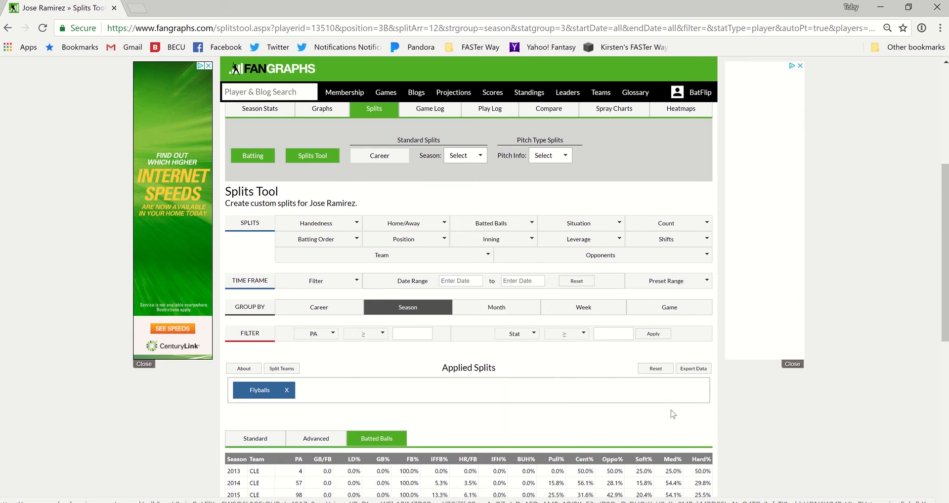
# Step: Examine the flyball results by season, highlighting the 2018 Hard%, Pull% and Cent% values
pyautogui.scroll(-1, 663, 395)
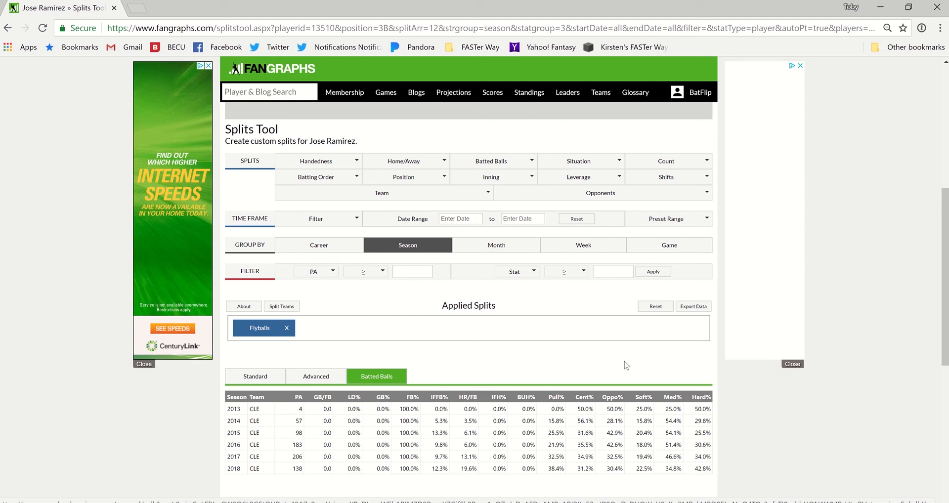
pyautogui.scroll(2, 624, 368)
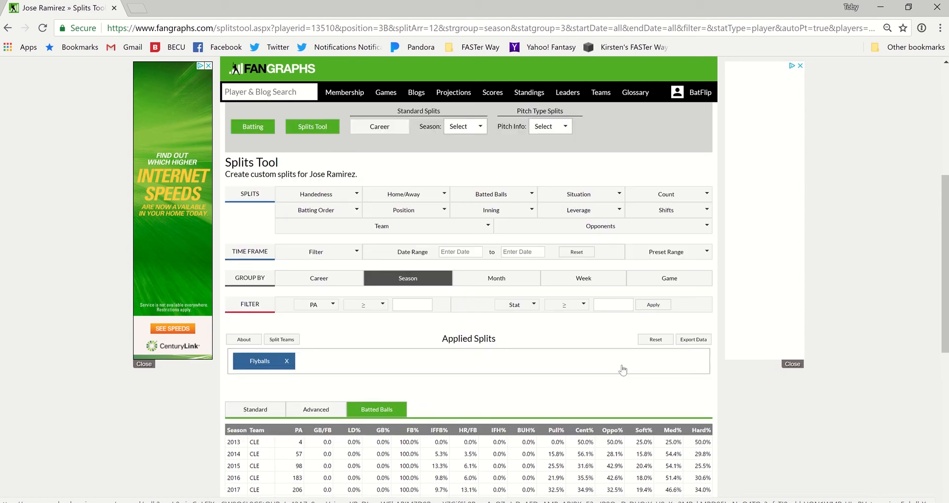
pyautogui.scroll(3, 622, 370)
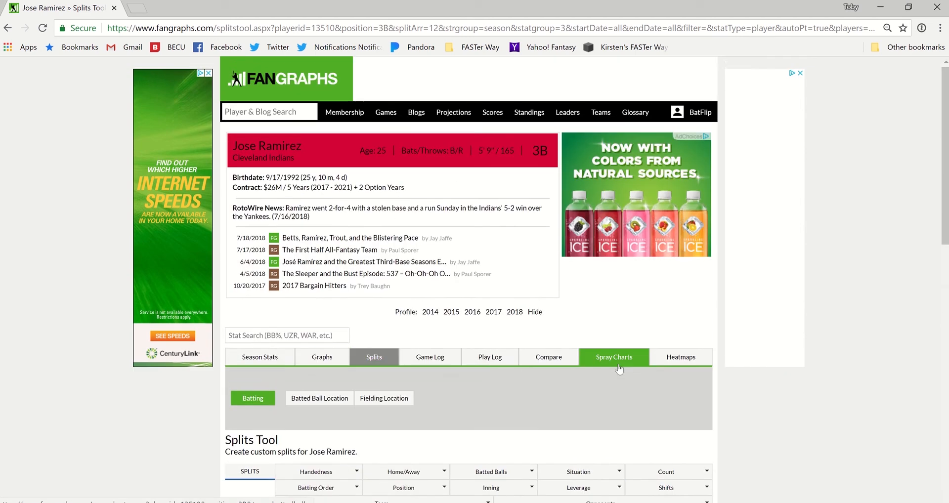
pyautogui.scroll(-7, 619, 369)
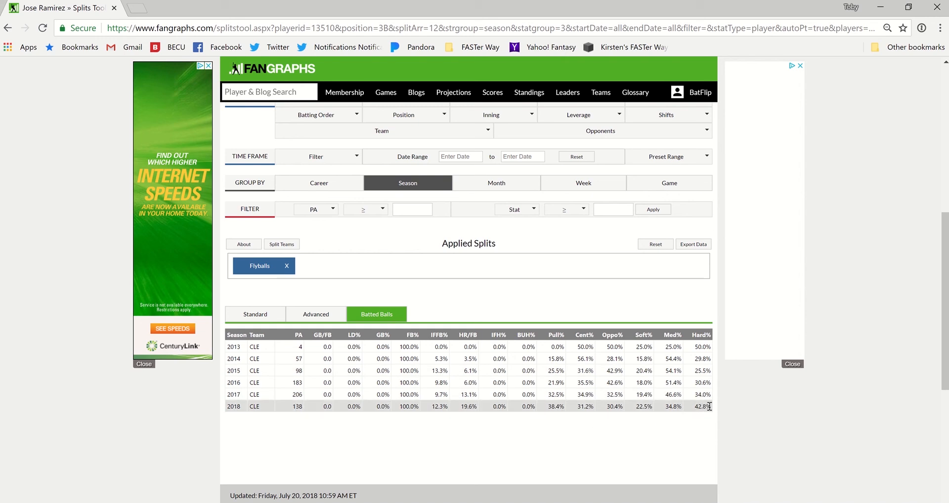
pyautogui.moveTo(710, 407); pyautogui.dragTo(695, 408)
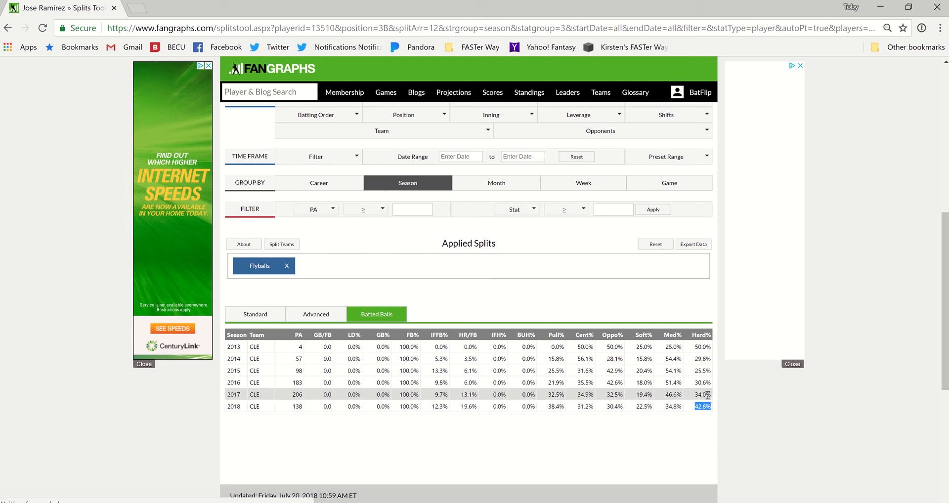
pyautogui.click(703, 422)
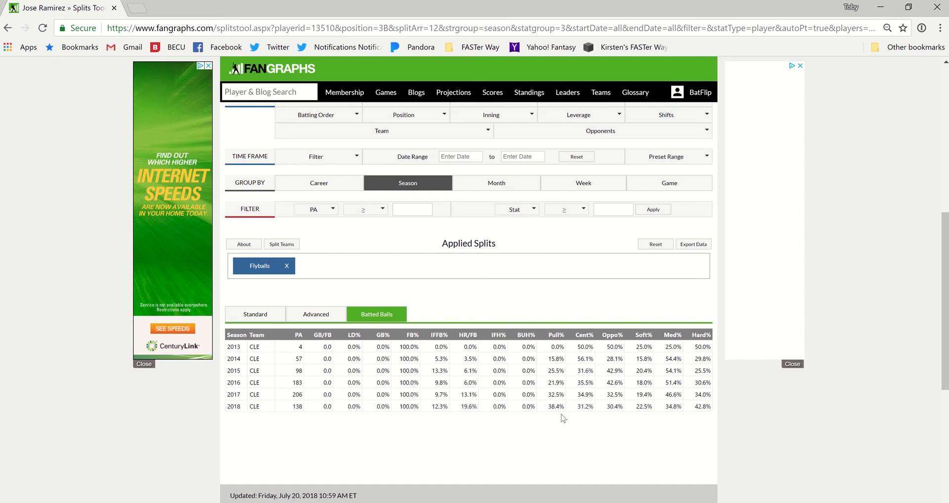
pyautogui.moveTo(547, 406); pyautogui.dragTo(566, 411)
pyautogui.click(597, 409)
pyautogui.moveTo(596, 406); pyautogui.dragTo(577, 407)
pyautogui.click(606, 424)
# Step: Add the Hard and Pull batted-ball splits alongside the Flyballs split
pyautogui.scroll(1, 579, 295)
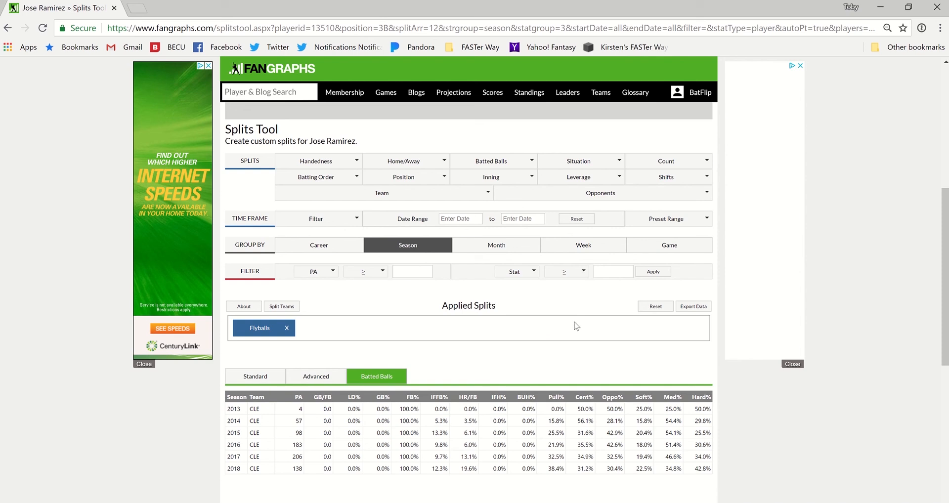
pyautogui.click(508, 160)
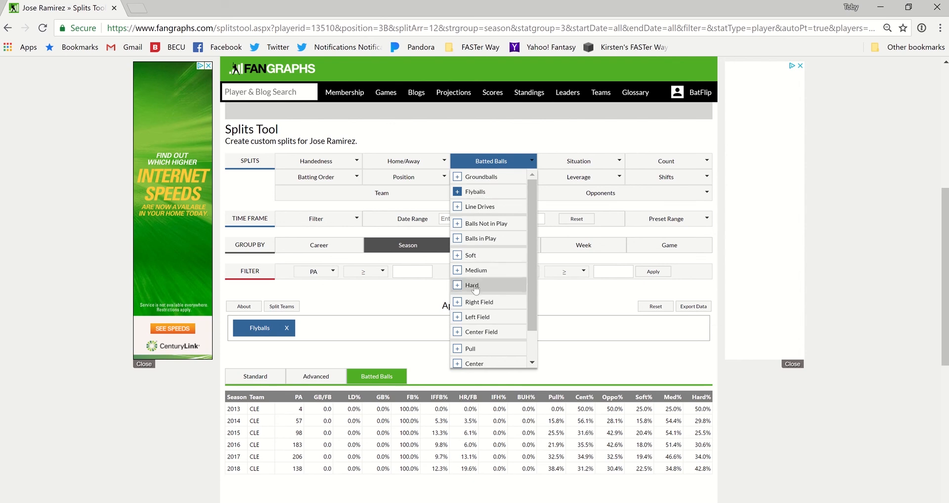
pyautogui.click(472, 285)
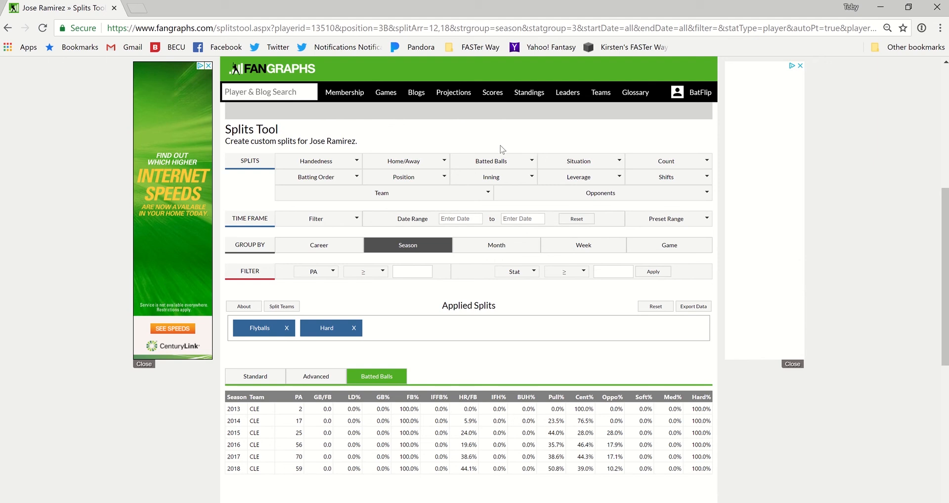
pyautogui.click(498, 161)
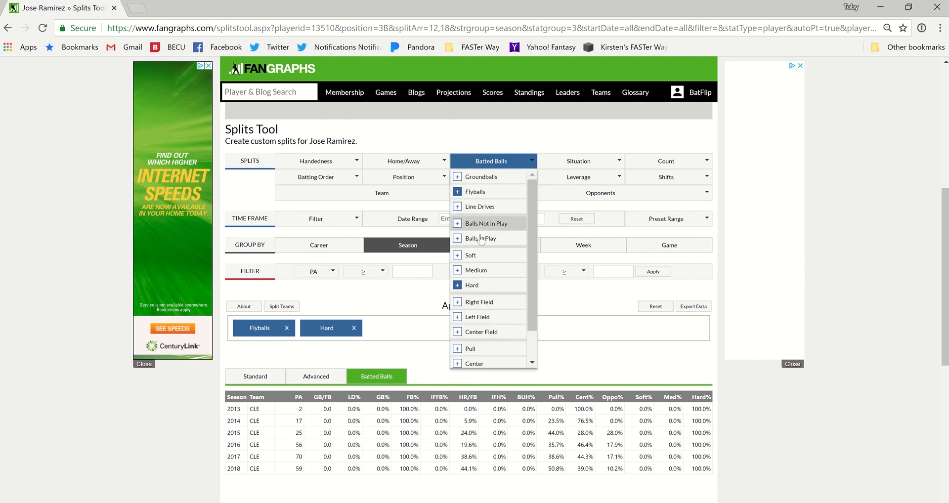
pyautogui.click(476, 350)
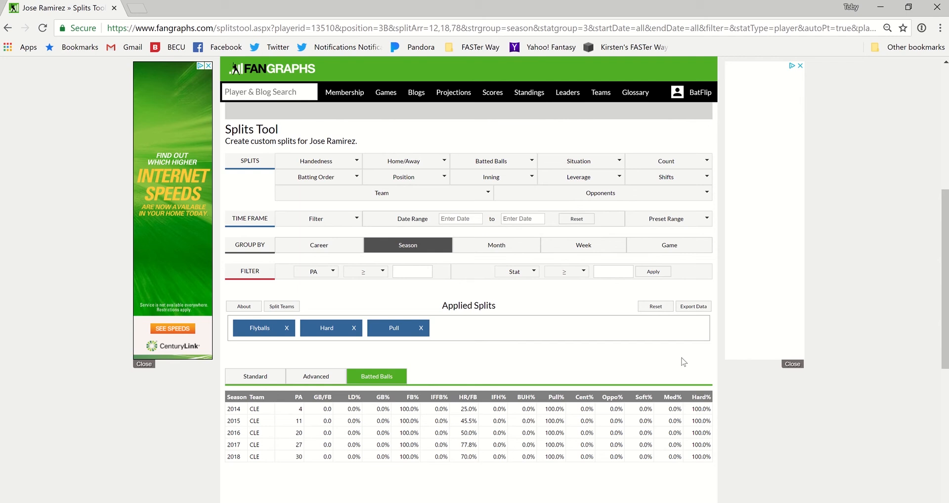
# Step: Open the site's Splits Leaderboards page
pyautogui.moveTo(557, 155)
pyautogui.moveTo(577, 97)
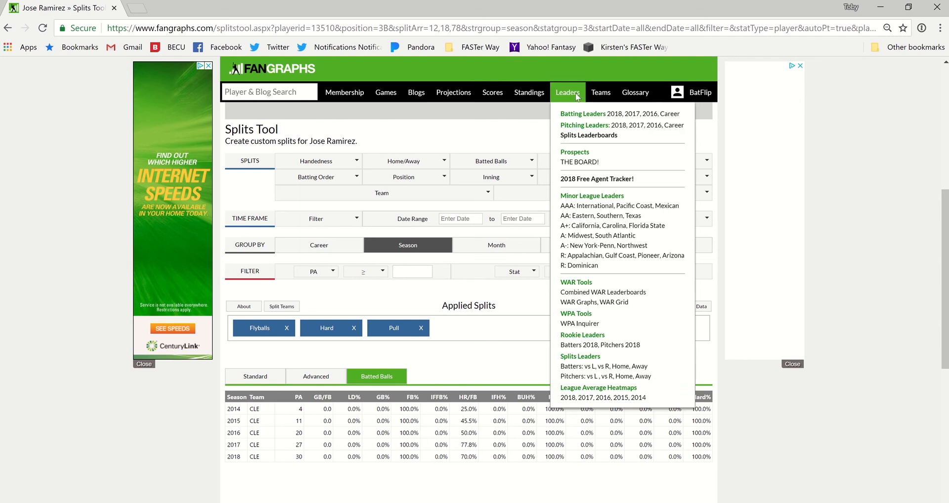
pyautogui.click(590, 138)
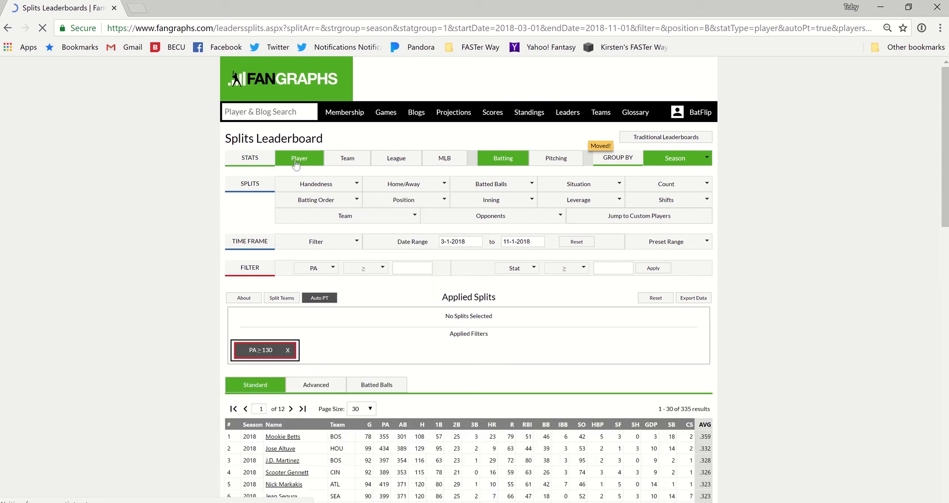
# Step: Show MLB-wide batting results with the Flyballs split applied, using the Batted Balls stats view
pyautogui.click(445, 159)
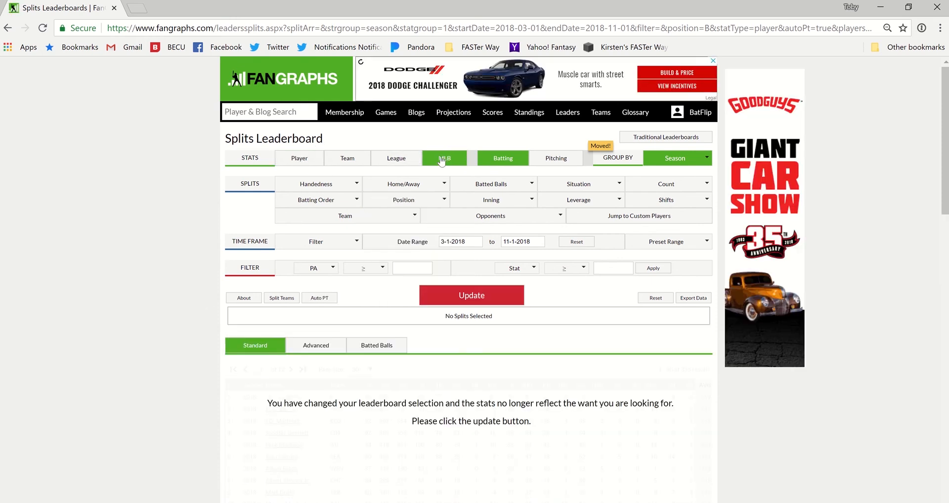
pyautogui.click(509, 187)
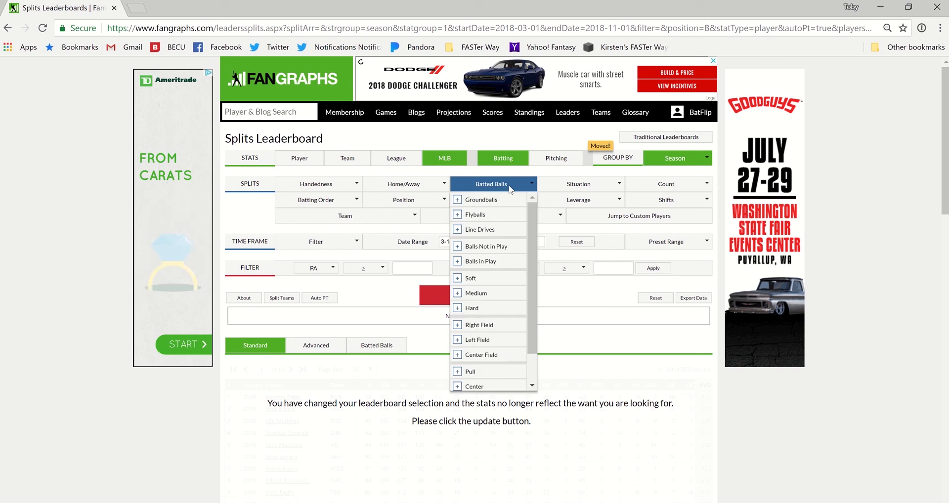
pyautogui.click(481, 217)
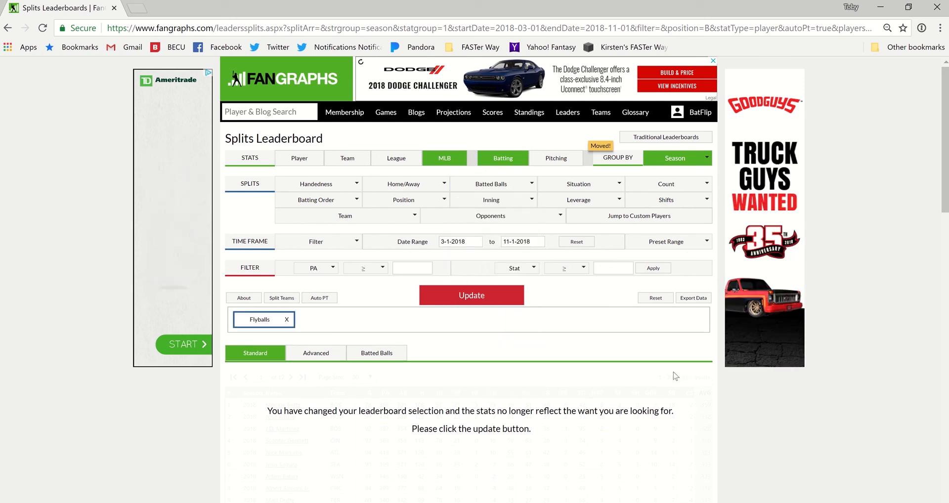
pyautogui.scroll(-3, 657, 375)
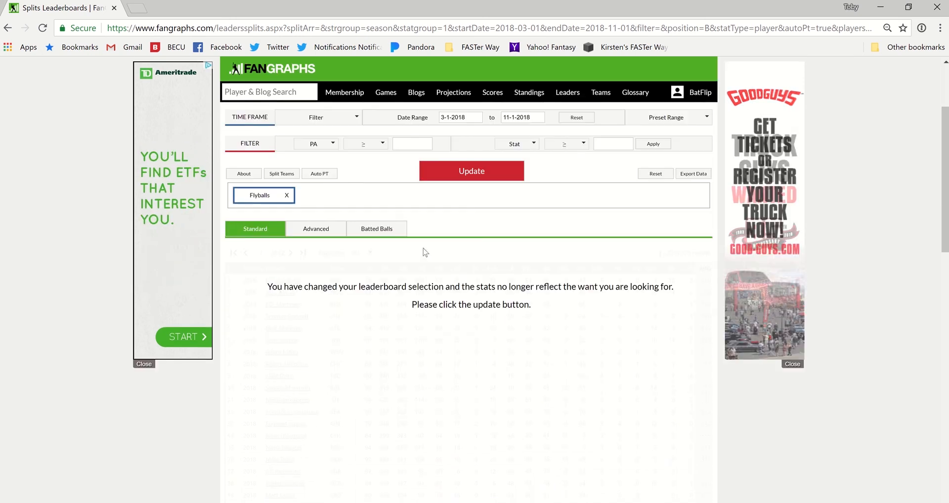
pyautogui.click(454, 172)
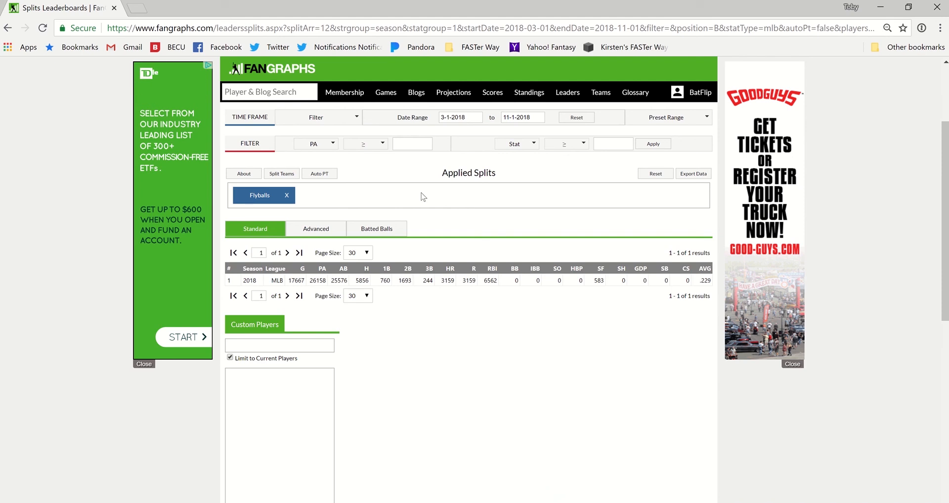
pyautogui.click(383, 232)
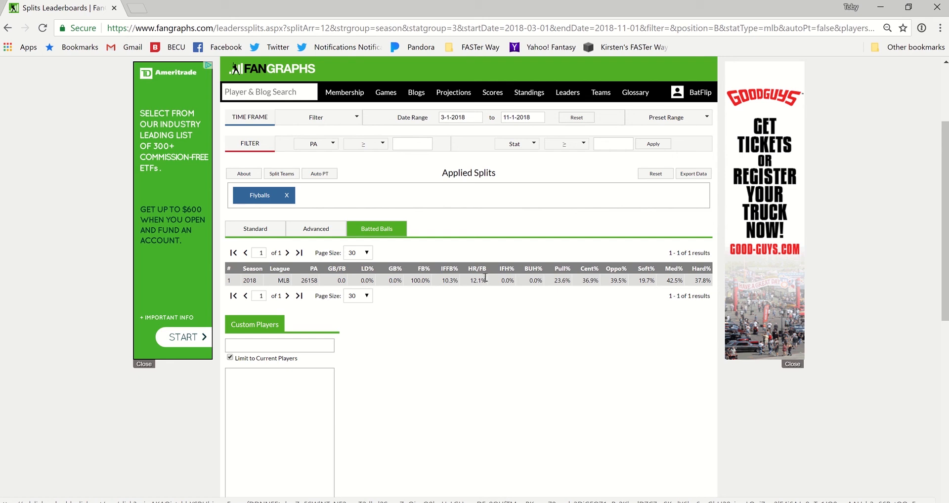
# Step: Add the Hard batted-ball split to the MLB flyball results and update the leaderboard
pyautogui.scroll(3, 484, 277)
pyautogui.click(487, 184)
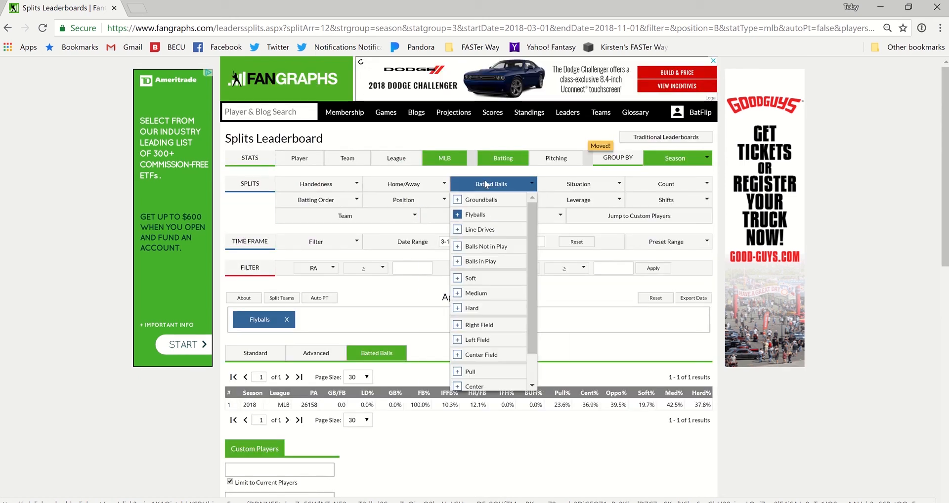
pyautogui.click(492, 309)
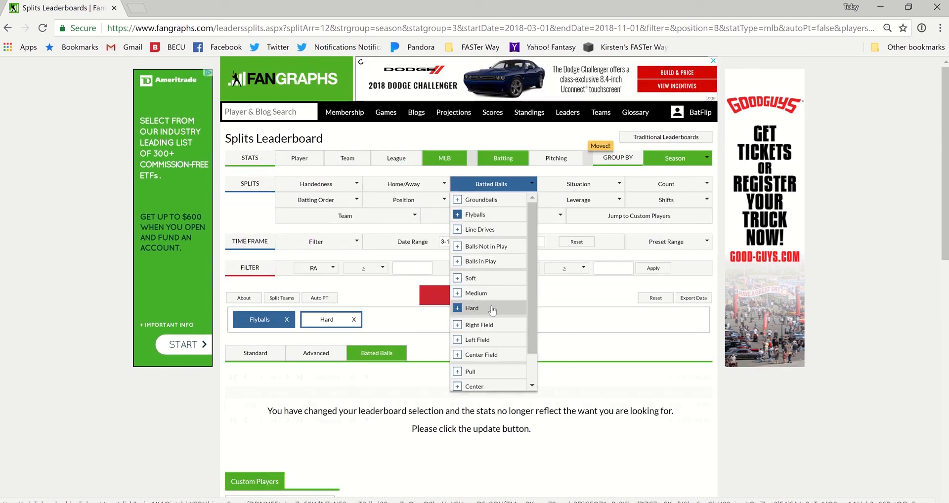
pyautogui.click(610, 304)
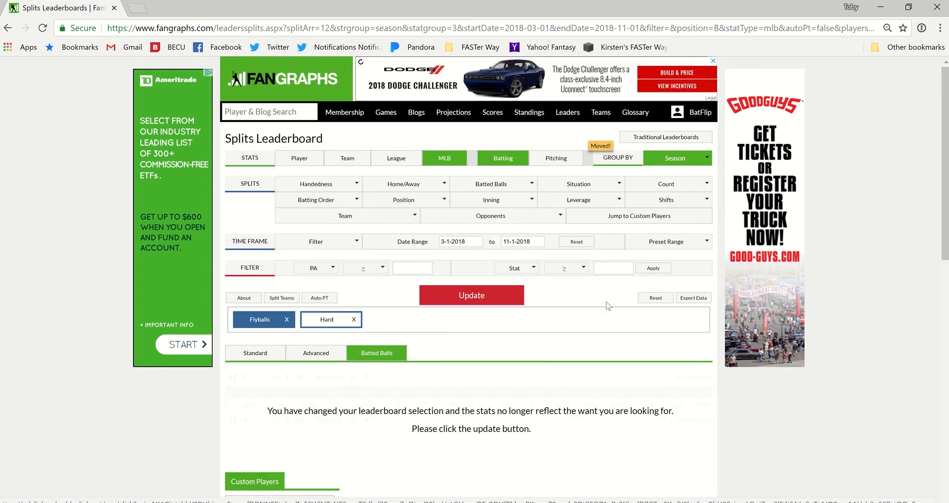
pyautogui.click(493, 301)
pyautogui.scroll(-3, 599, 292)
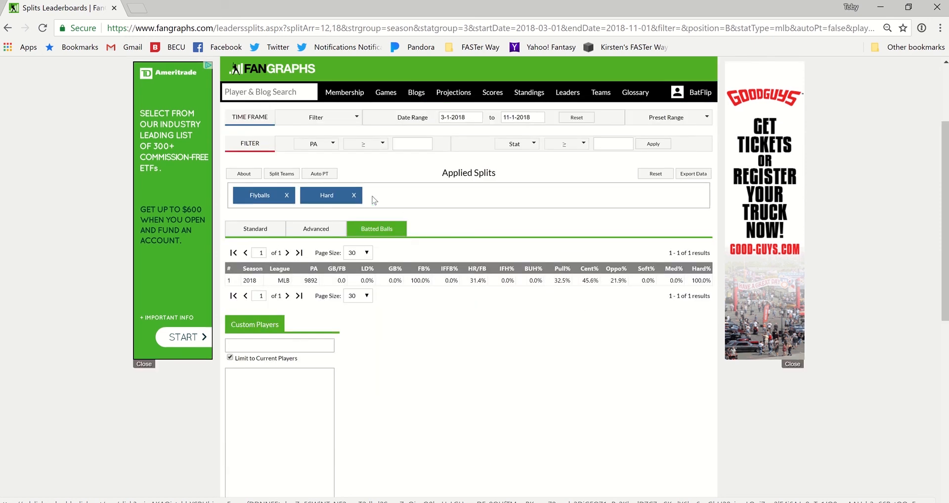
# Step: Remove the Hard split and refresh the leaderboard with only Flyballs applied
pyautogui.click(354, 195)
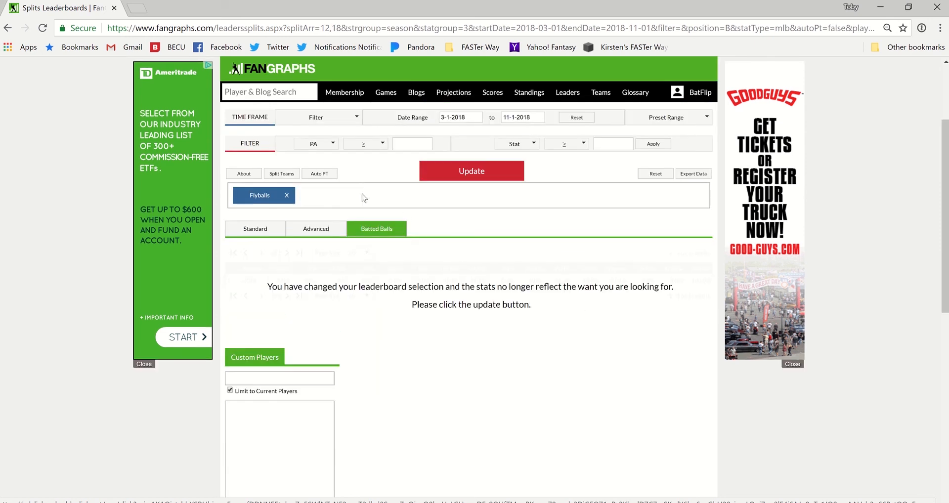
pyautogui.click(485, 171)
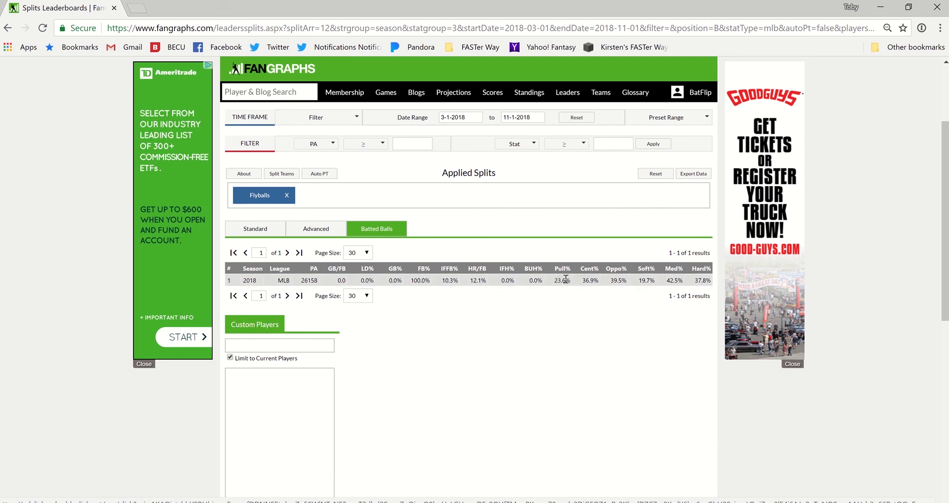
# Step: Reapply the Hard split alongside Flyballs and view the MLB HR/FB rate
pyautogui.scroll(1, 566, 279)
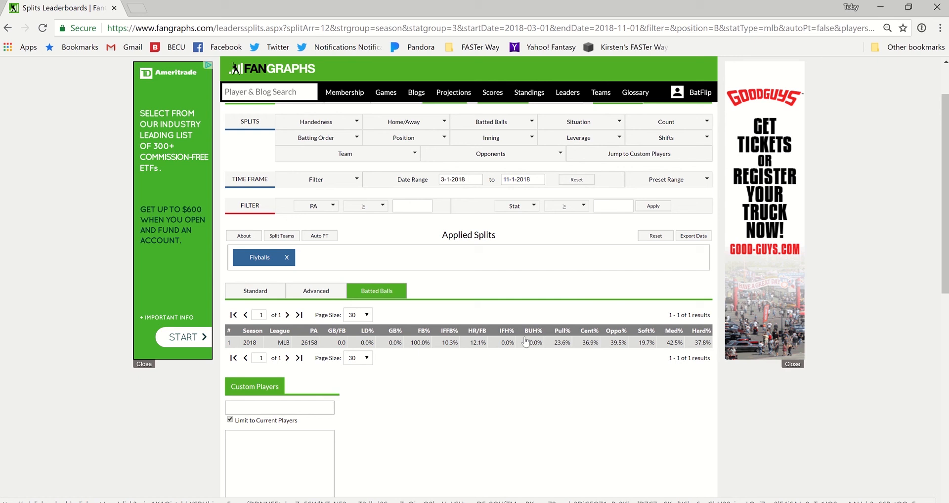
pyautogui.scroll(1, 526, 341)
pyautogui.click(494, 184)
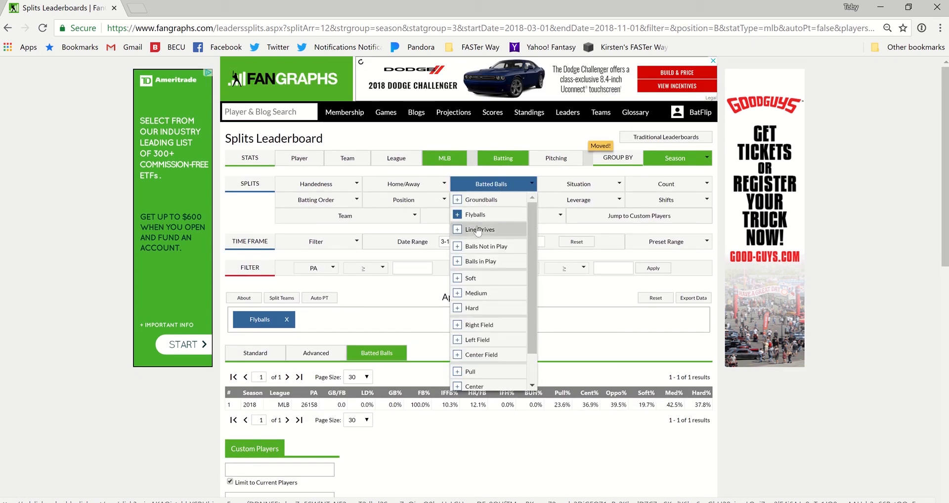
pyautogui.click(474, 308)
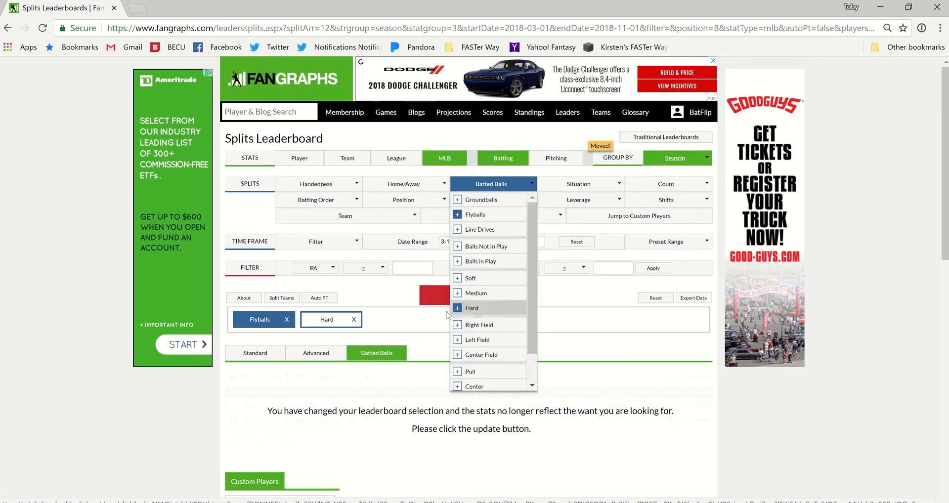
pyautogui.click(509, 296)
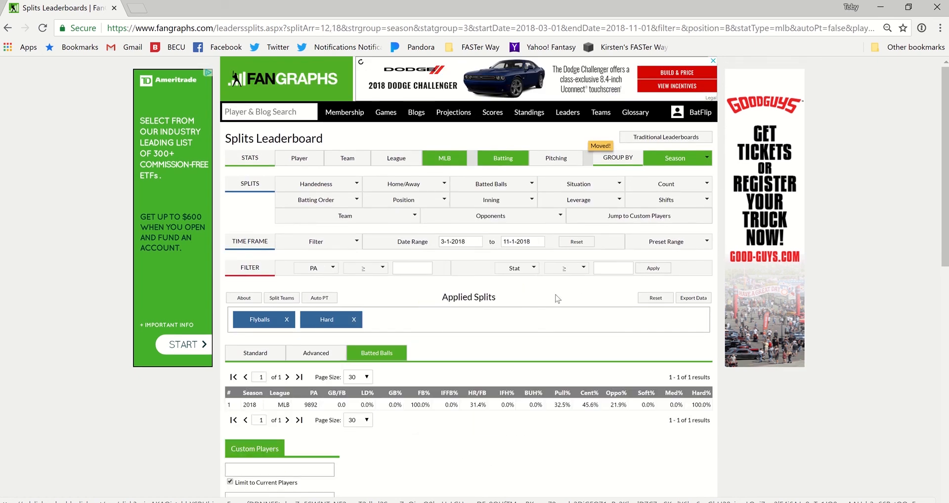
pyautogui.scroll(-2, 557, 299)
pyautogui.scroll(1, 564, 301)
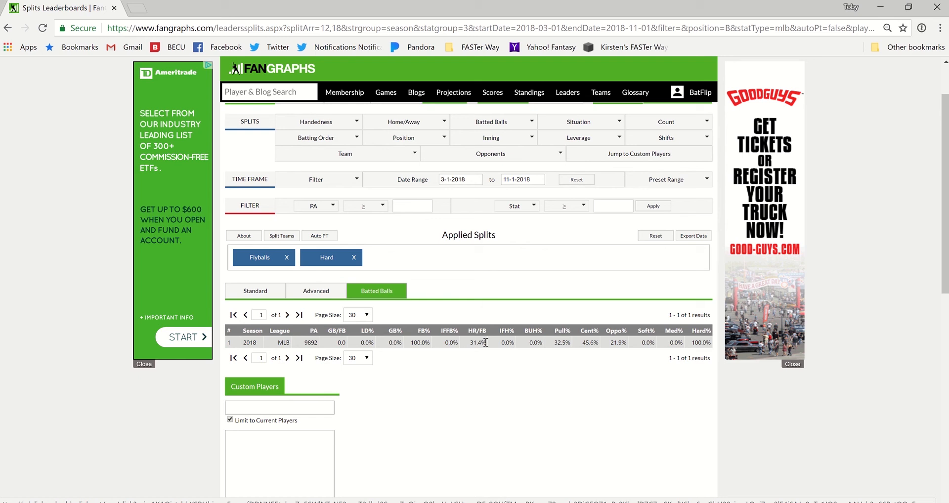
# Step: Replace the Hard split with Medium, keeping Flyballs, and update the MLB results
pyautogui.click(354, 257)
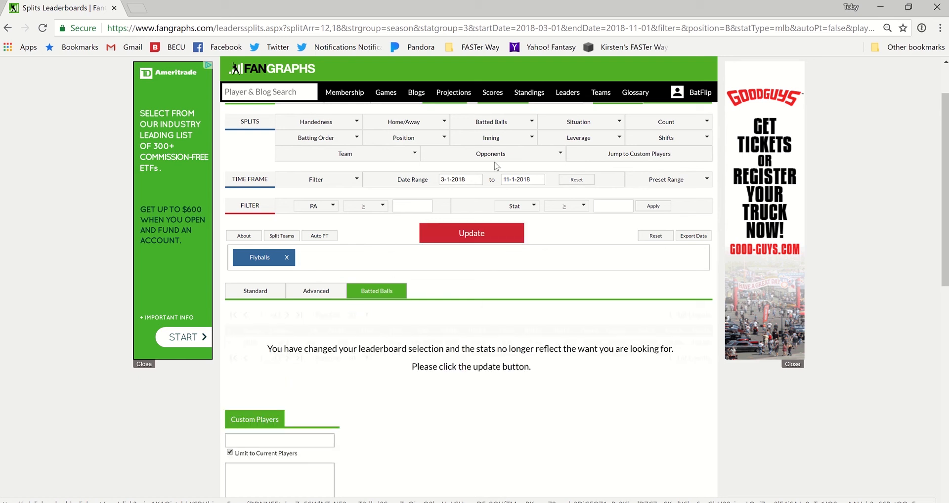
pyautogui.click(494, 122)
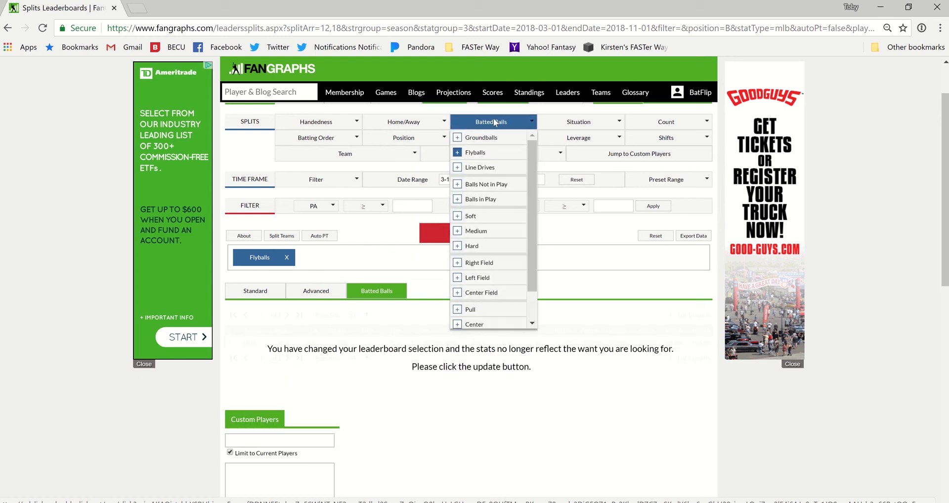
pyautogui.click(476, 232)
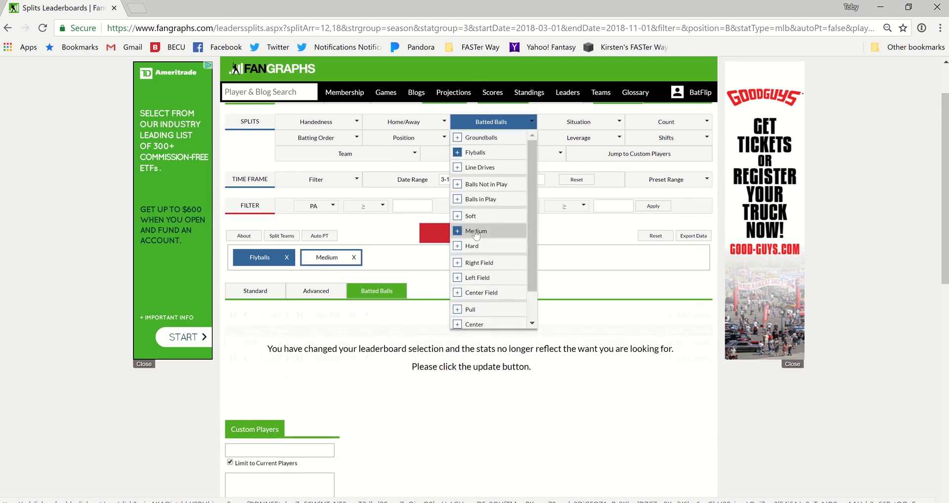
pyautogui.click(441, 237)
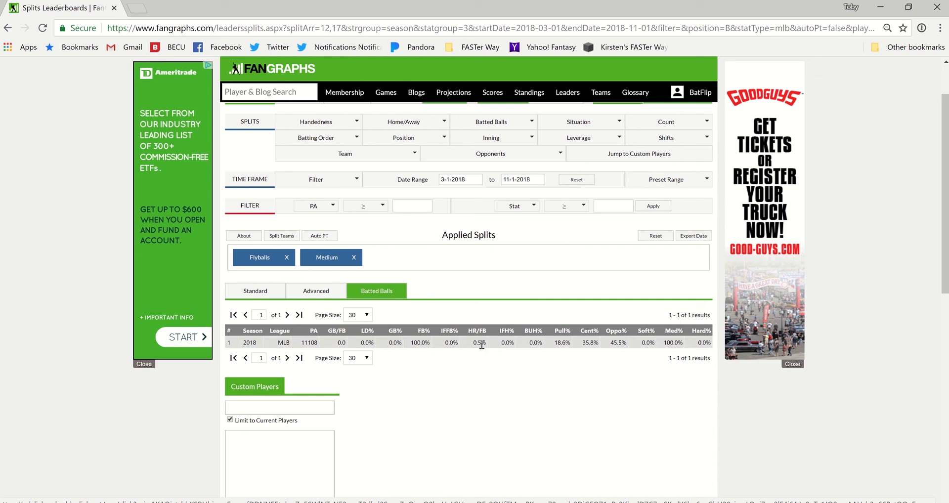
# Step: Swap the Medium split back to Hard for the MLB flyballs and update the results
pyautogui.click(354, 258)
pyautogui.click(491, 122)
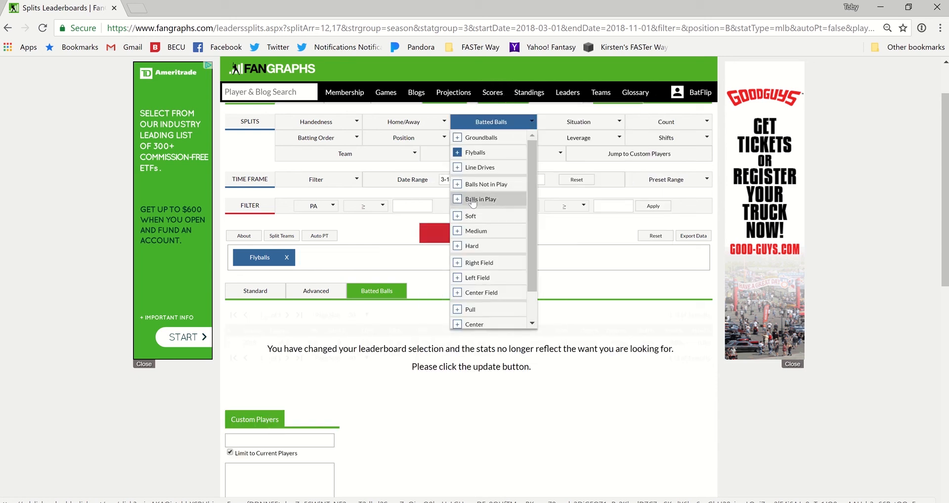
pyautogui.click(472, 247)
pyautogui.click(610, 281)
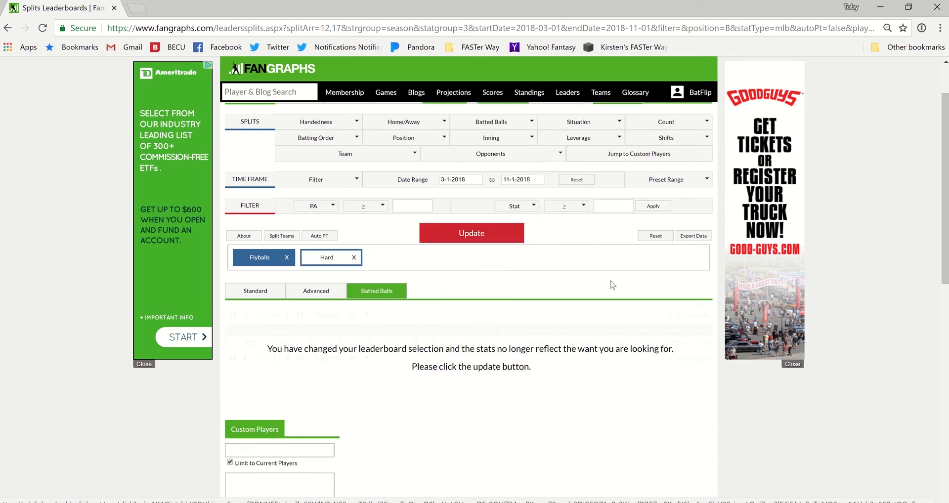
pyautogui.click(505, 238)
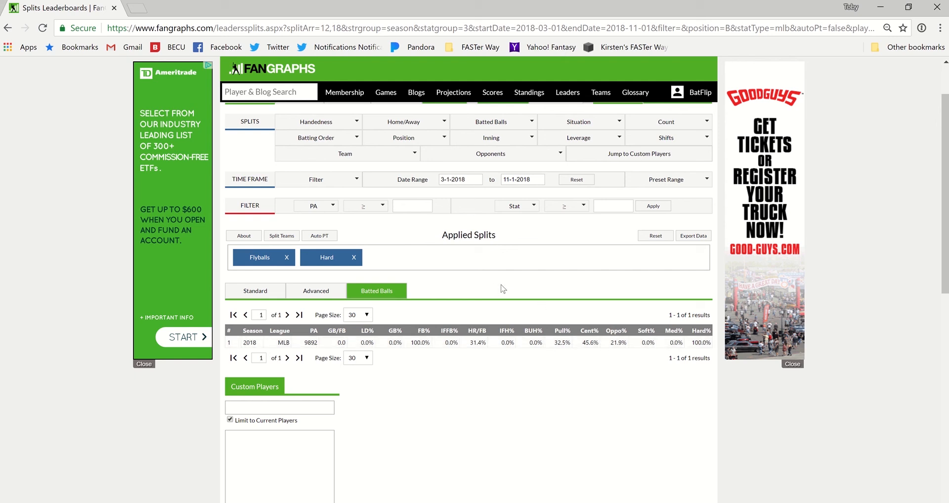
# Step: Add the Pull split to the Flyballs and Hard splits, update, and highlight the resulting HR/FB value
pyautogui.click(497, 125)
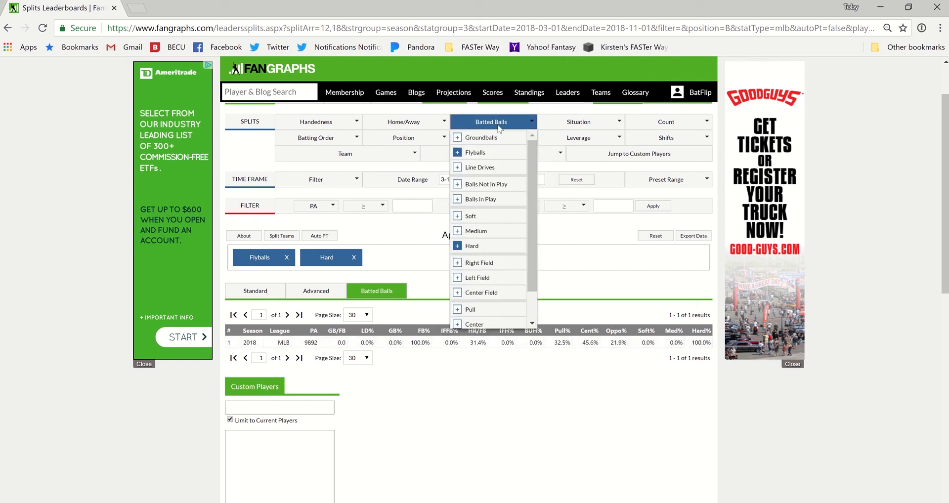
pyautogui.click(471, 310)
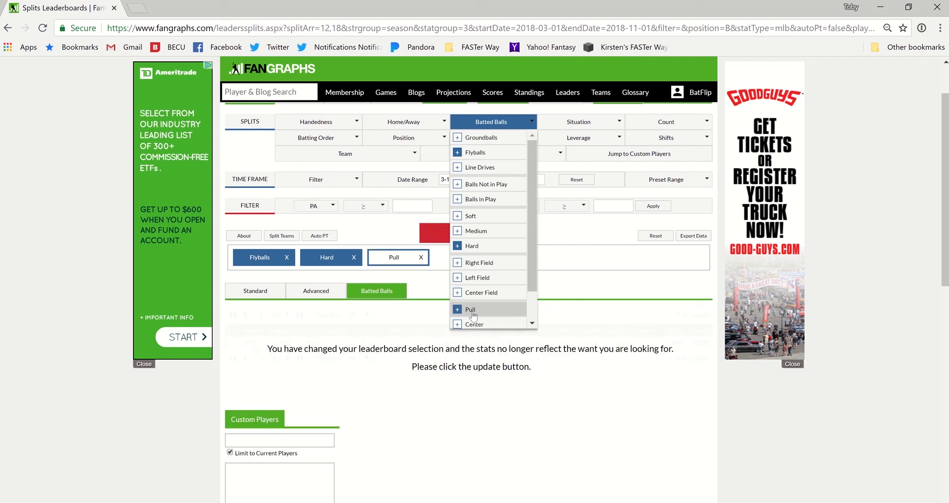
pyautogui.click(435, 235)
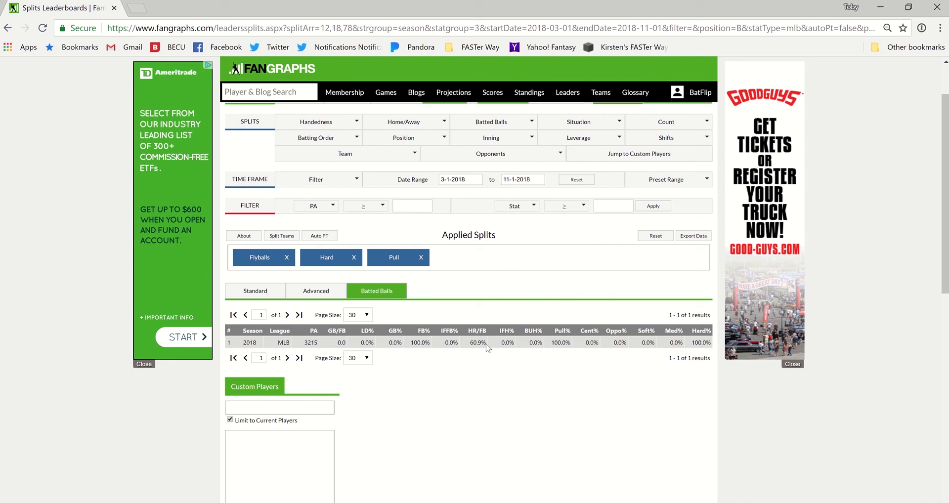
pyautogui.moveTo(487, 343); pyautogui.dragTo(470, 343)
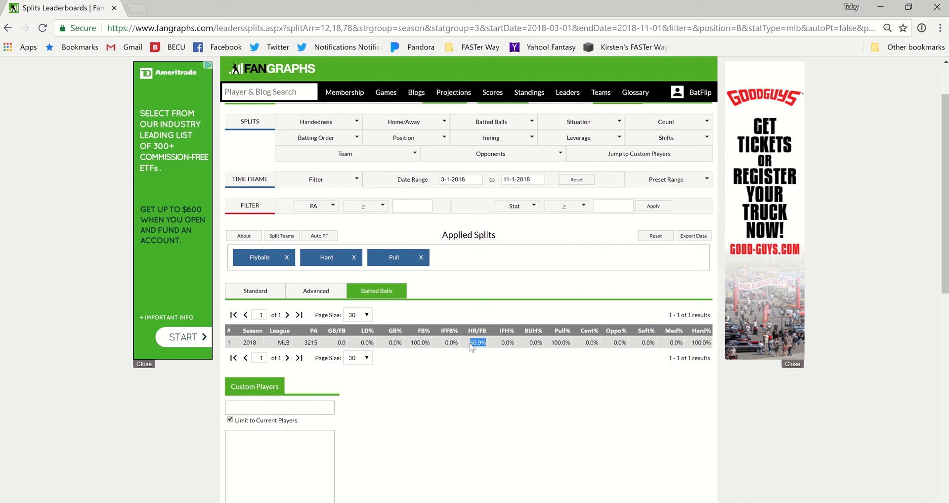
pyautogui.click(528, 391)
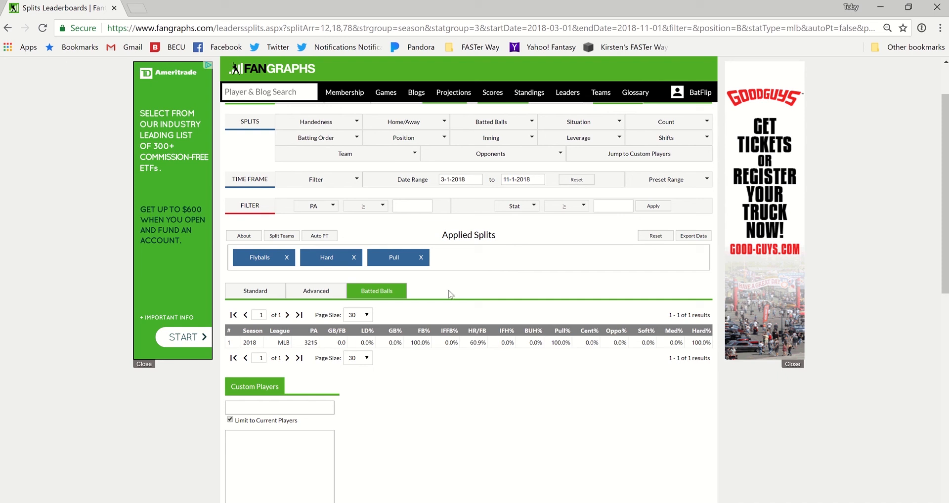
# Step: Replace the Pull split with Center for hard-hit flyballs and update the leaderboard
pyautogui.click(421, 258)
pyautogui.click(497, 121)
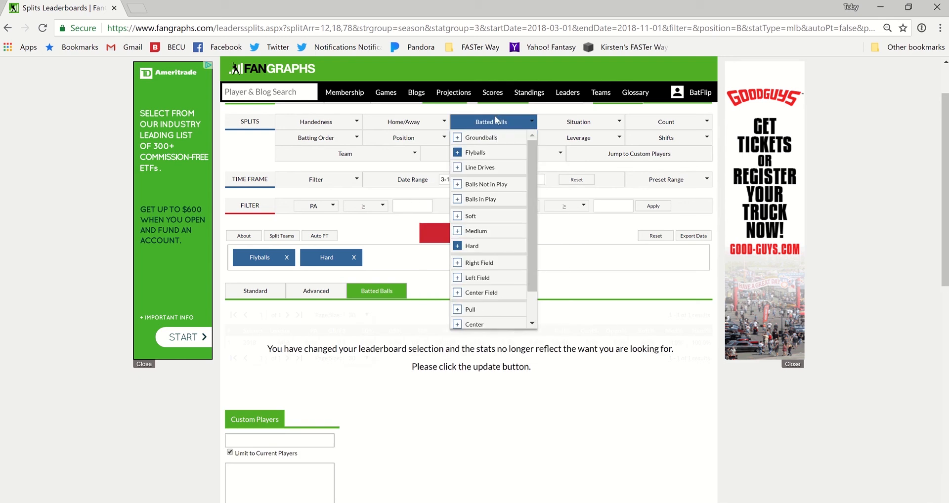
pyautogui.scroll(-1, 483, 314)
pyautogui.click(480, 296)
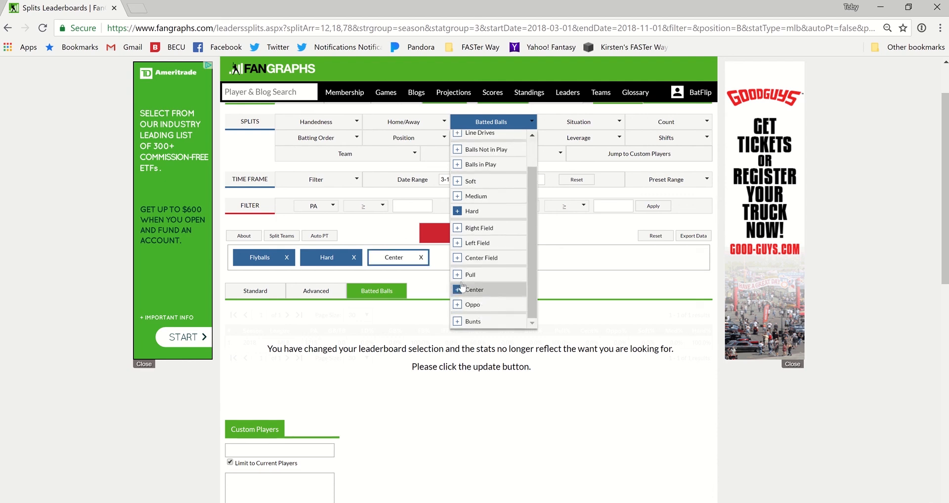
pyautogui.click(426, 234)
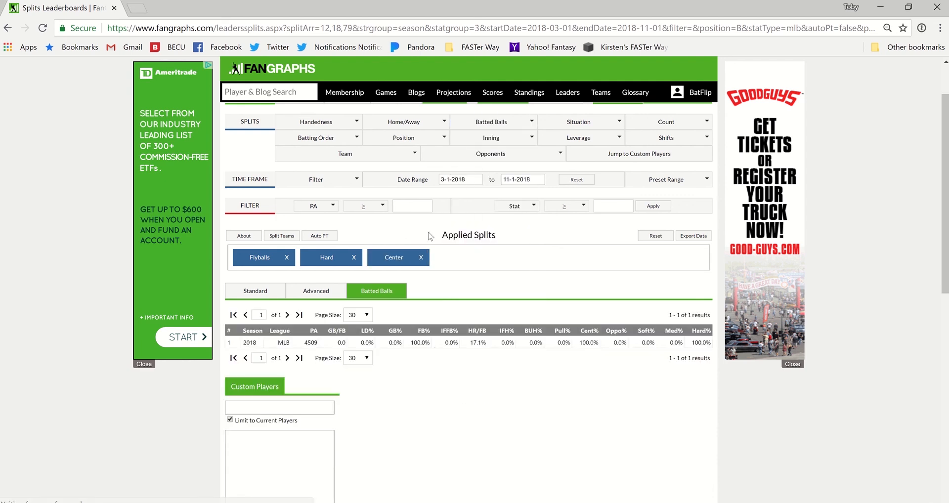
# Step: Replace the Center split with Oppo for hard-hit flyballs and update the leaderboard
pyautogui.click(421, 258)
pyautogui.click(495, 123)
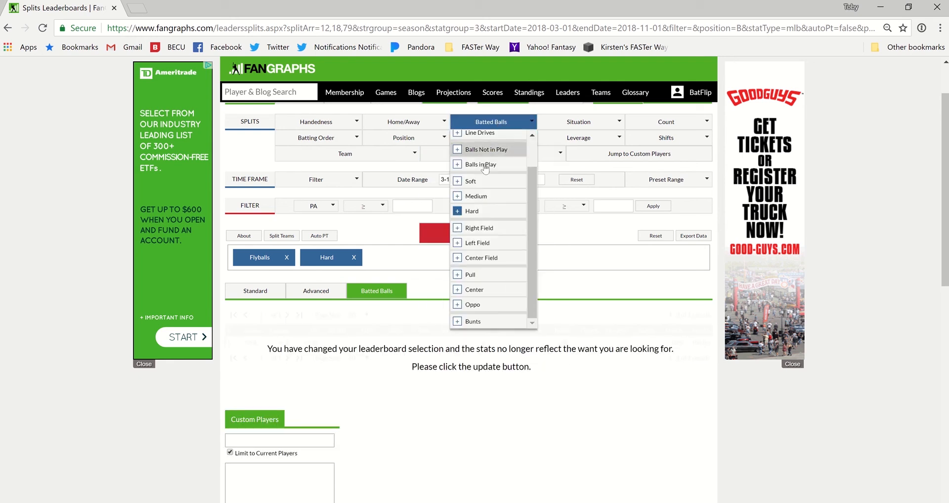
pyautogui.click(478, 307)
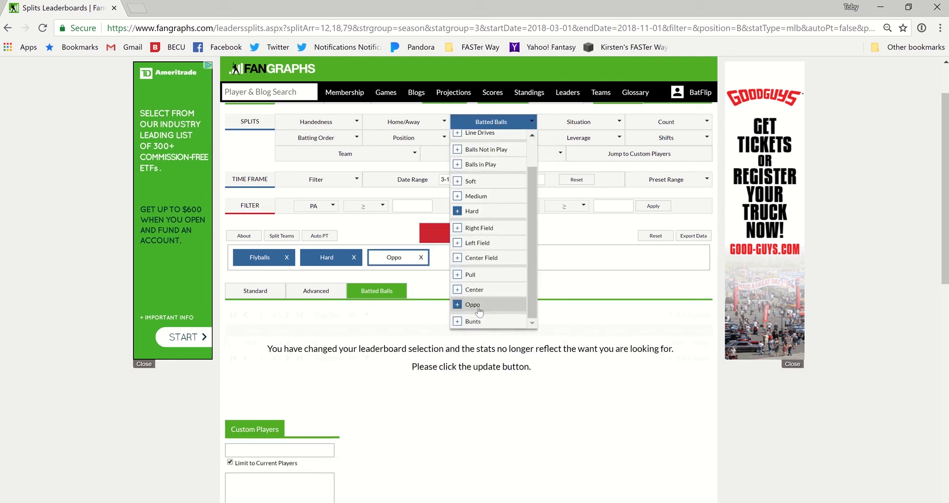
pyautogui.click(544, 296)
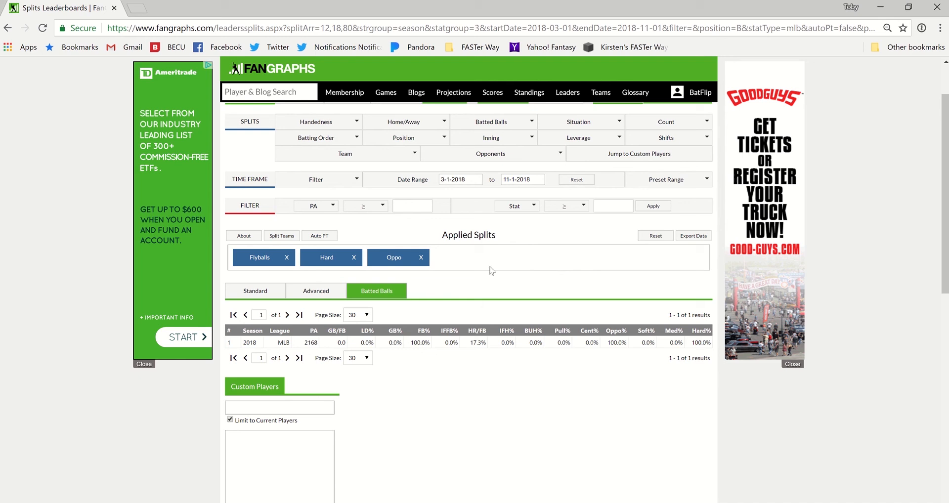
# Step: Remove the Oppo split, keeping the Flyballs and Hard splits
pyautogui.click(422, 258)
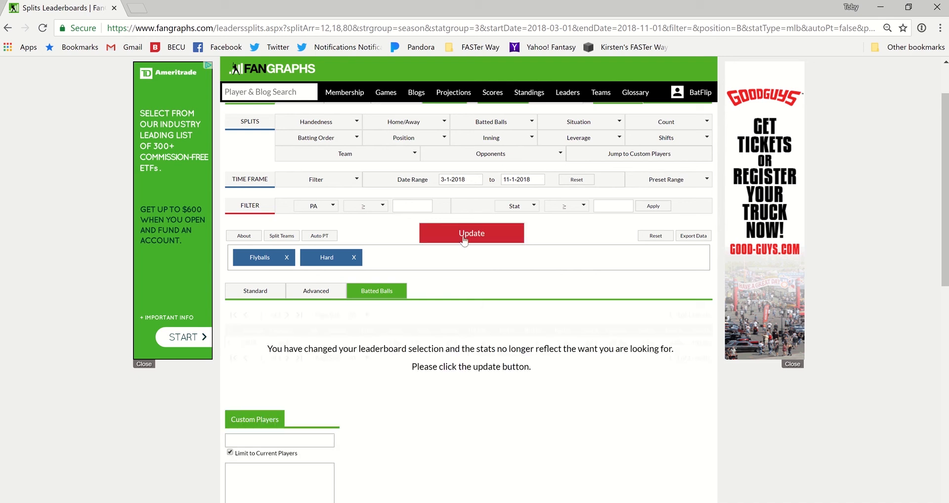